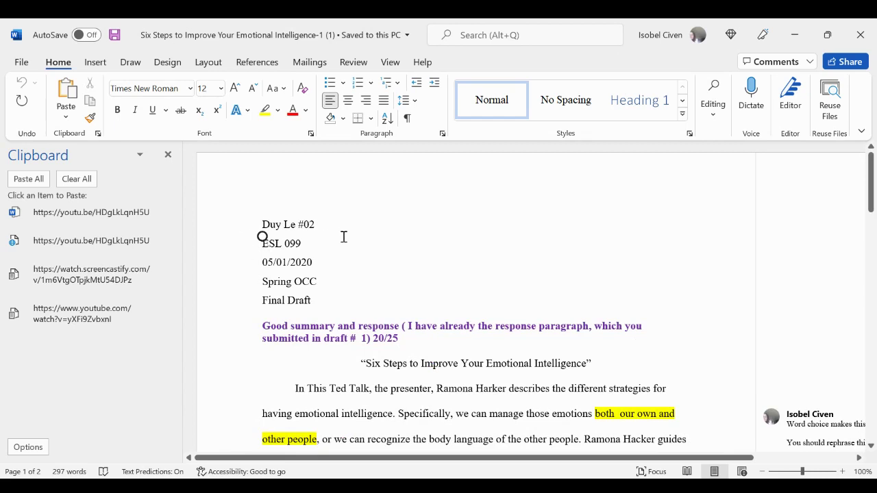
# - Apply 2.0 line spacing to the first line of the essay heading
pyautogui.click(324, 228)
pyautogui.click(415, 101)
pyautogui.click(427, 177)
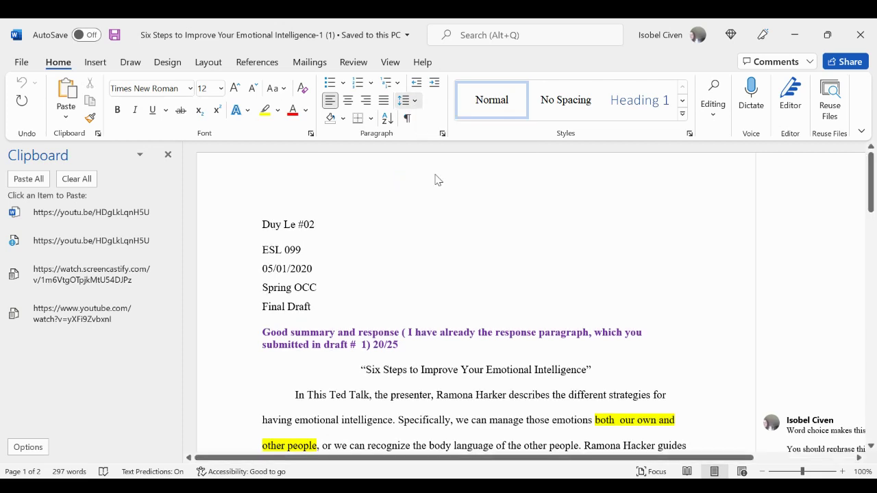
# - Set all the essay heading lines to 2.0 double spacing
pyautogui.moveTo(263, 225); pyautogui.dragTo(297, 313)
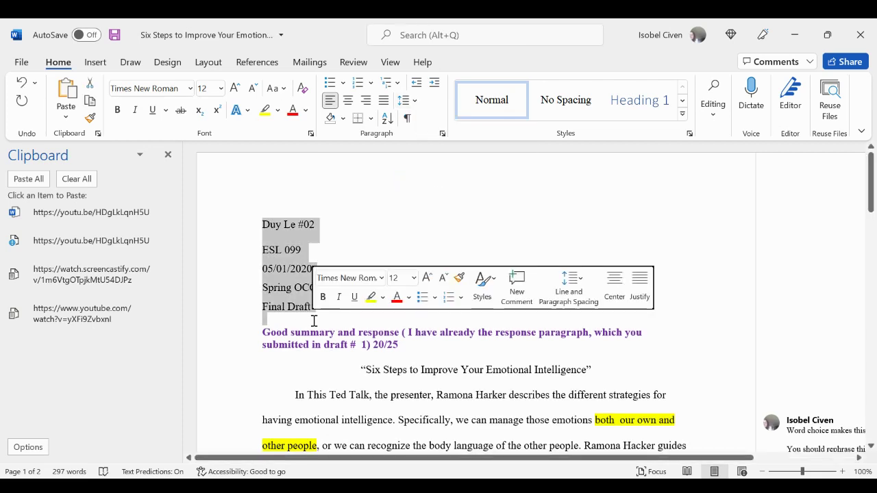
pyautogui.click(415, 101)
pyautogui.click(427, 176)
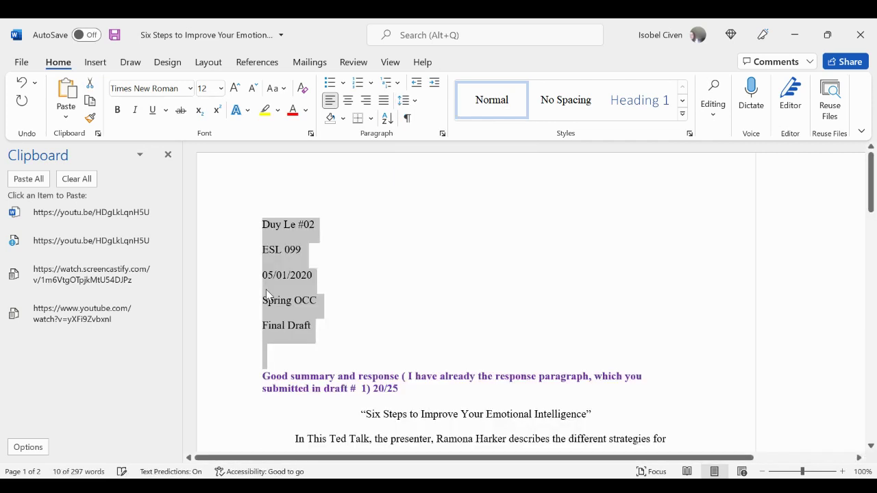
pyautogui.click(317, 249)
# - Add the instructor's name below the student's name and change course 099 to 192
pyautogui.click(337, 218)
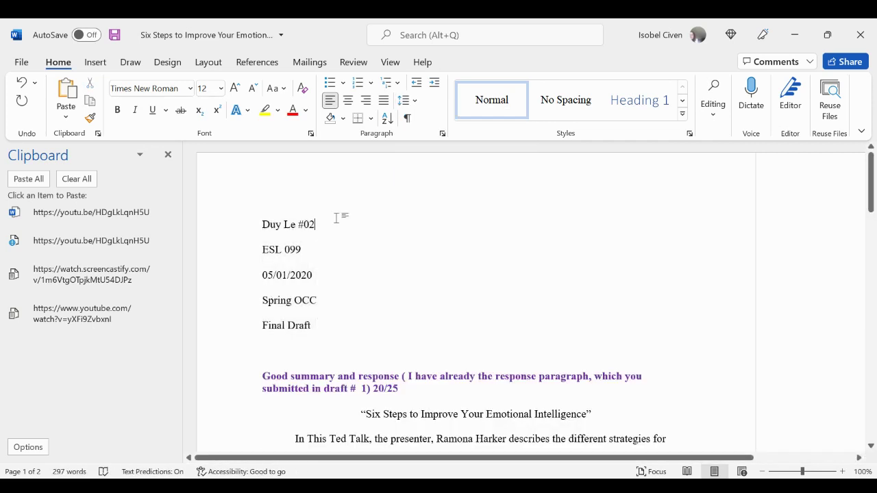
pyautogui.press('Return')
pyautogui.write('Civen')
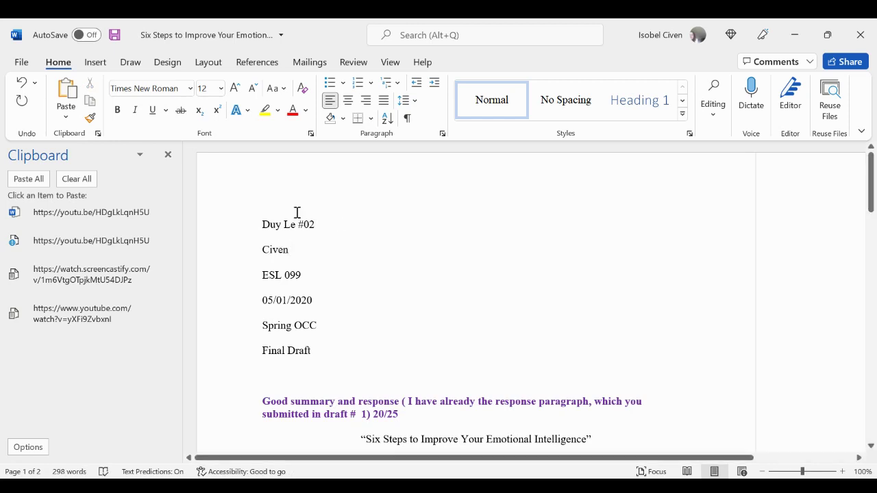
pyautogui.moveTo(306, 275); pyautogui.dragTo(283, 275)
pyautogui.write('192')
# - Close the Clipboard pane and scroll the essay back up to the heading
pyautogui.scroll(-5, 286, 373)
pyautogui.hscroll(3, 286, 373)
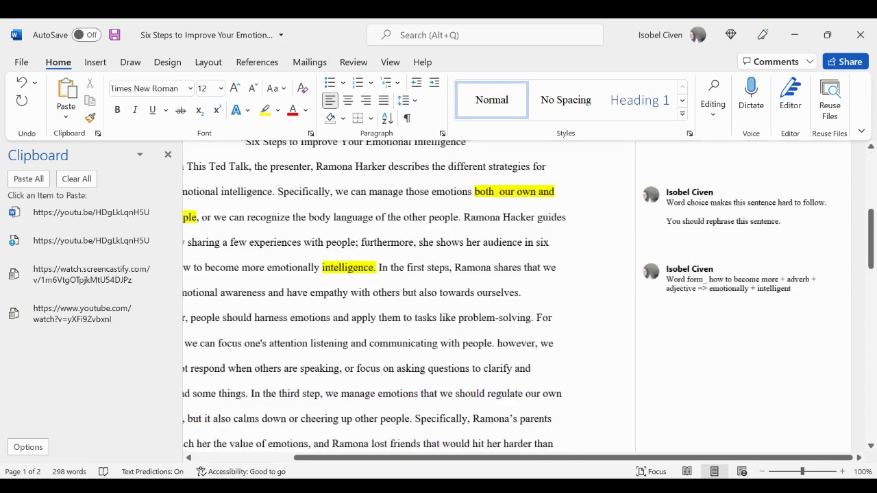
pyautogui.scroll(-2, 374, 295)
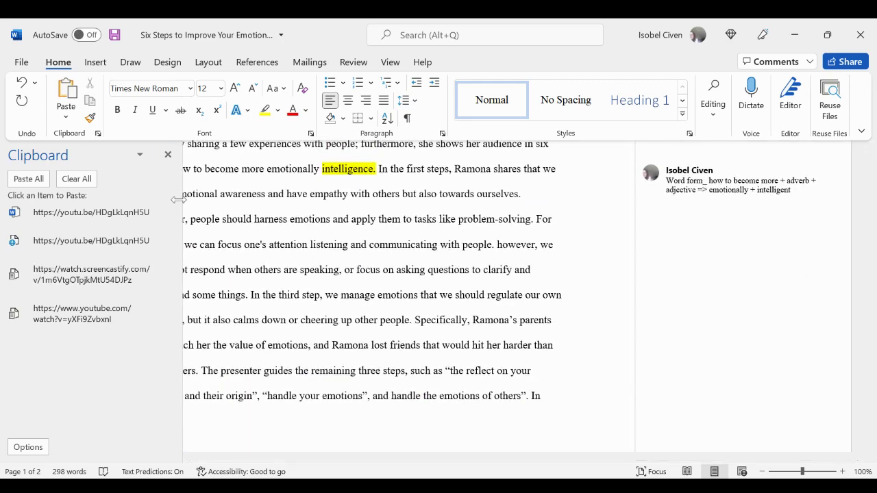
pyautogui.click(168, 155)
pyautogui.scroll(2, 304, 292)
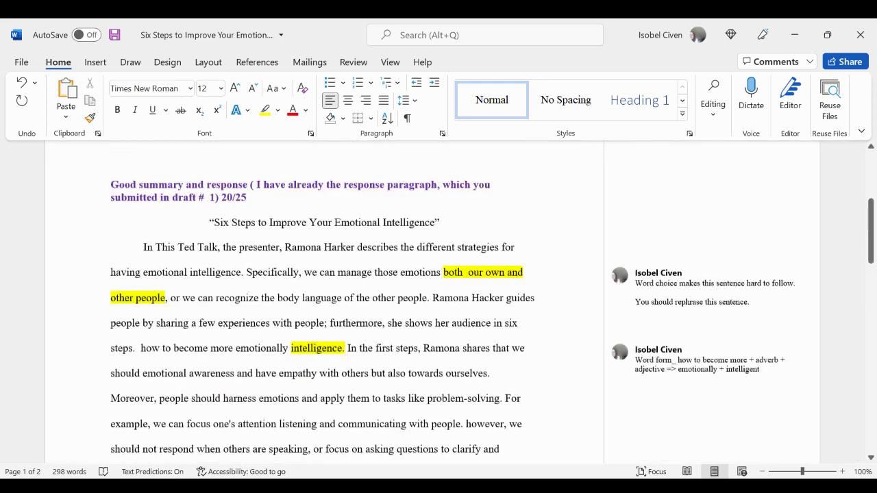
pyautogui.scroll(4, 149, 286)
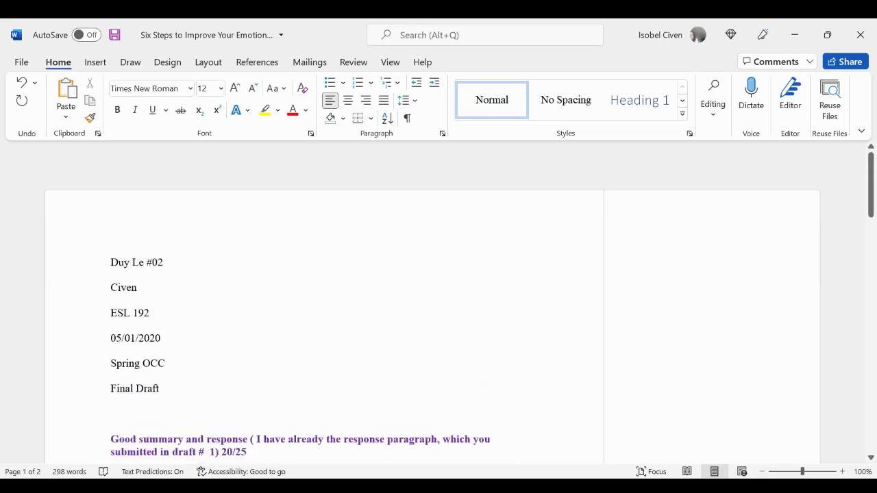
pyautogui.scroll(-1, 150, 288)
pyautogui.scroll(1, 149, 287)
pyautogui.scroll(-1, 150, 287)
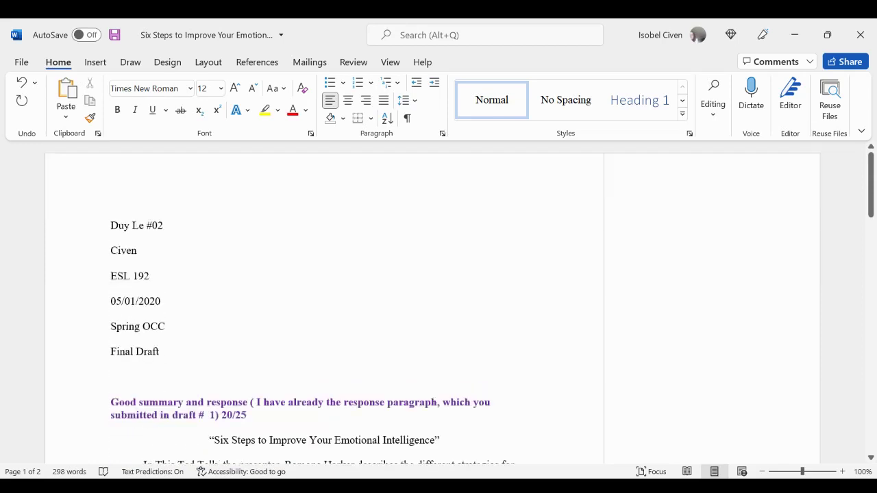
pyautogui.click(871, 459)
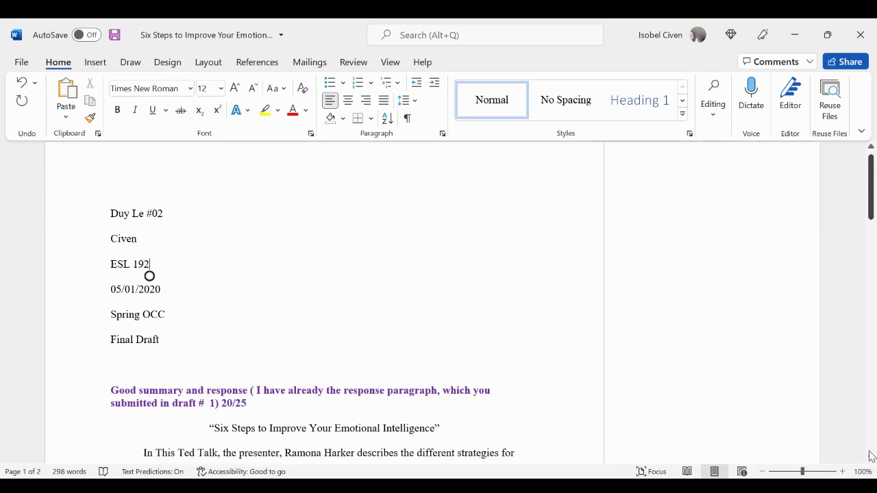
pyautogui.click(871, 460)
pyautogui.moveTo(872, 459); pyautogui.dragTo(872, 459)
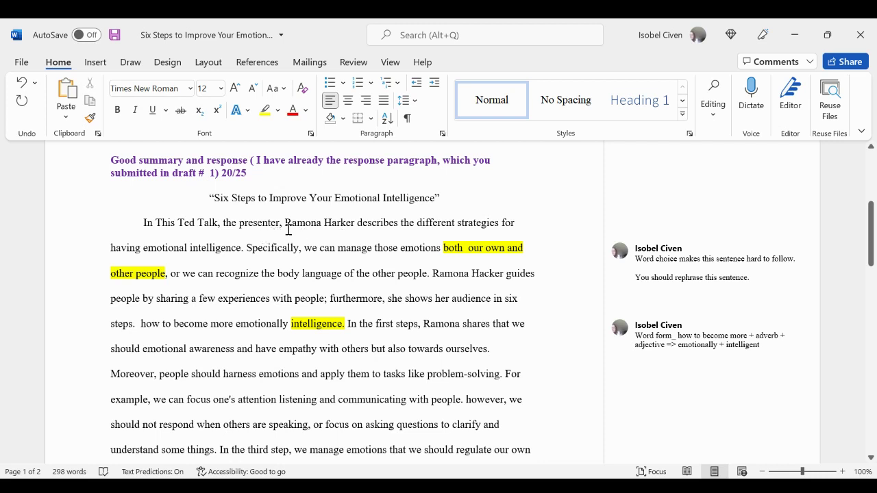
pyautogui.moveTo(287, 224); pyautogui.dragTo(235, 262)
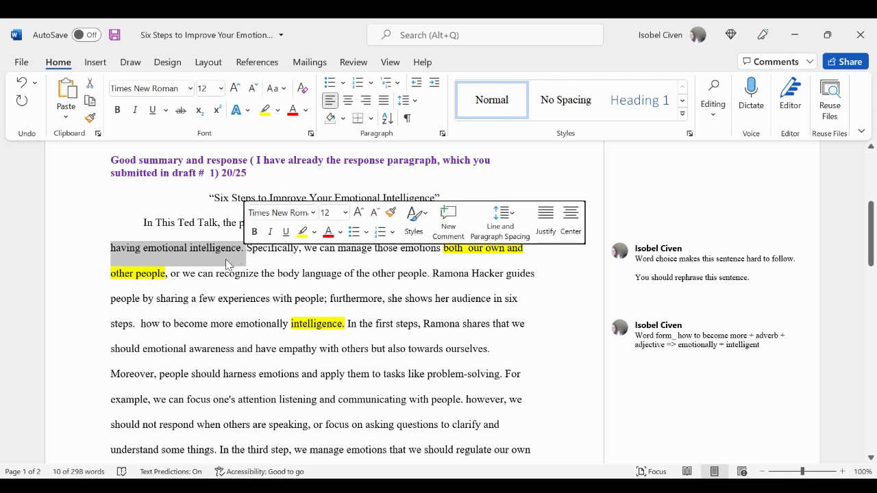
pyautogui.click(230, 266)
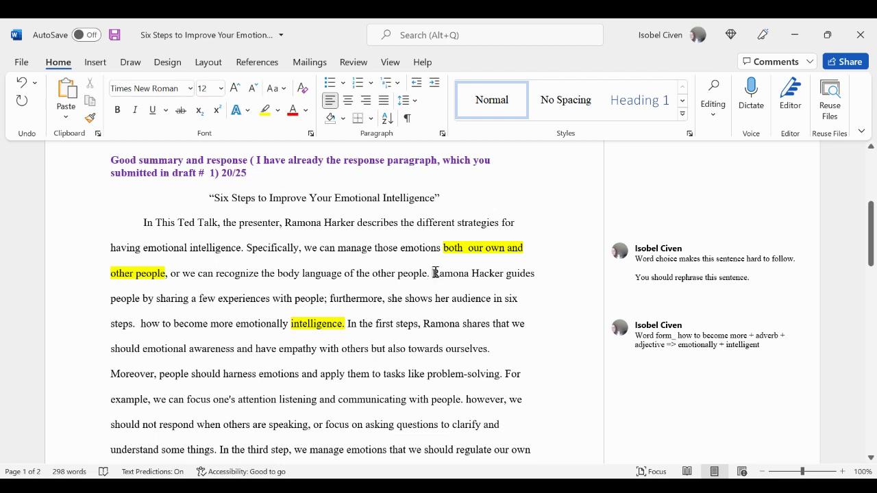
pyautogui.moveTo(433, 275); pyautogui.dragTo(327, 299)
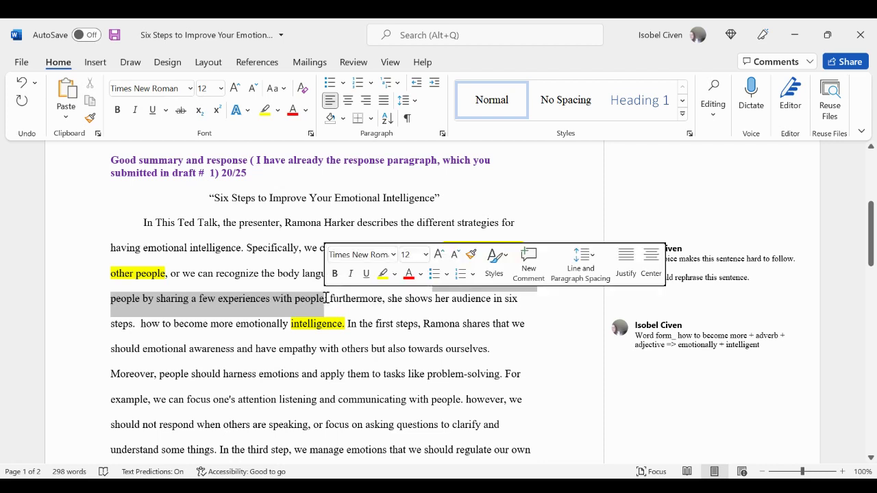
pyautogui.click(364, 313)
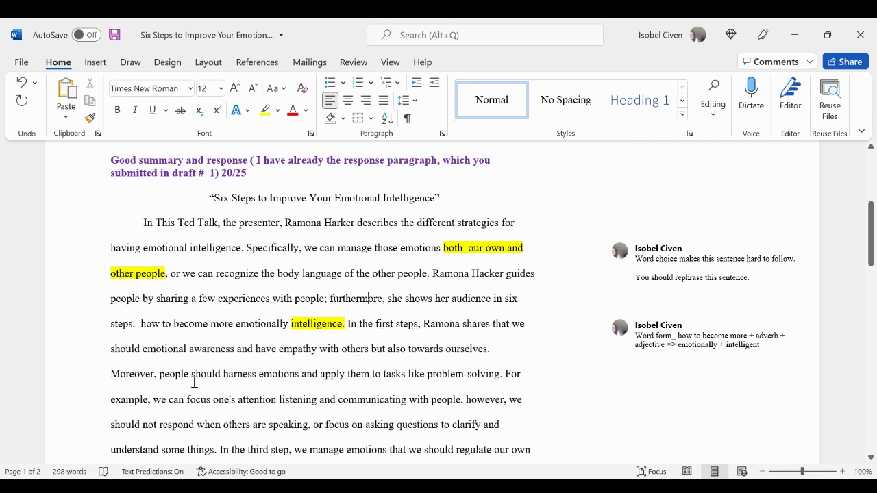
# - Insert 'have' before 'emotional' and '(towards)' before 'others' in the summary sentence
pyautogui.click(143, 344)
pyautogui.write('h')
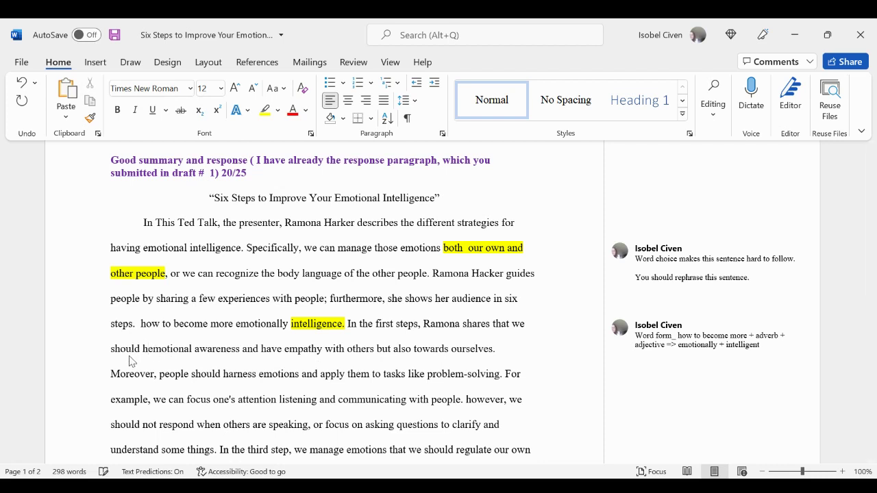
pyautogui.write('ave')
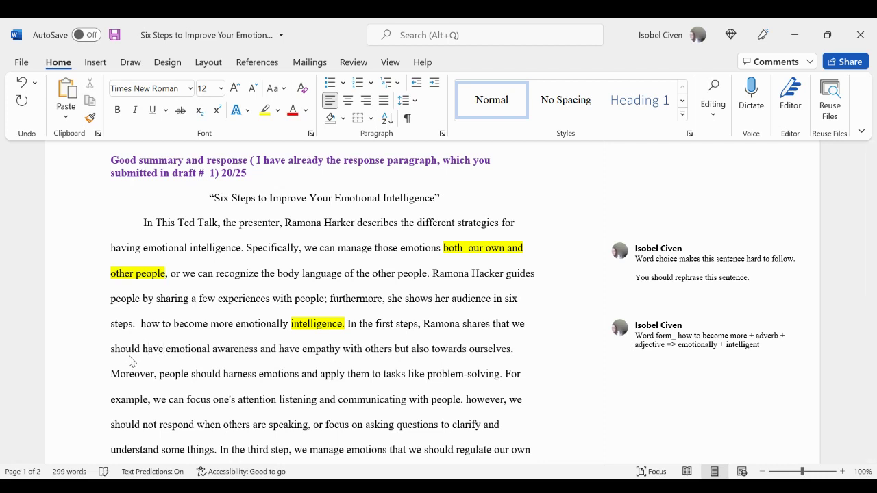
pyautogui.click(364, 351)
pyautogui.write('(towar ')
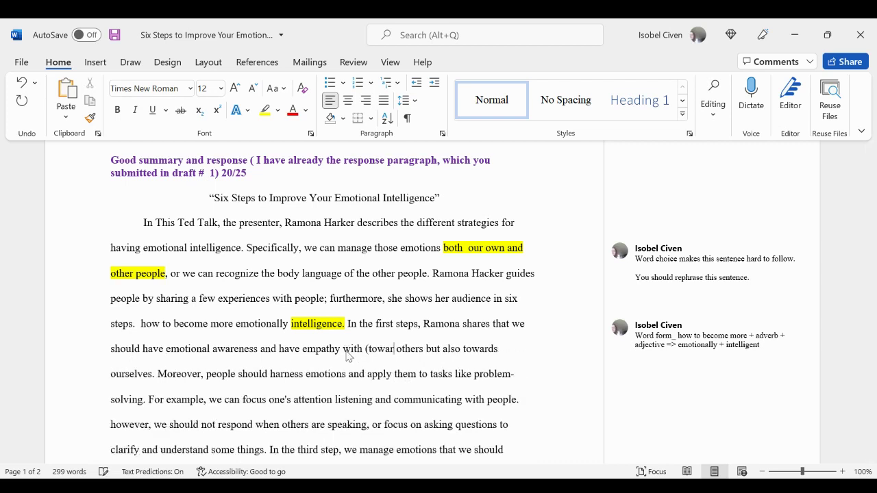
pyautogui.write('d)')
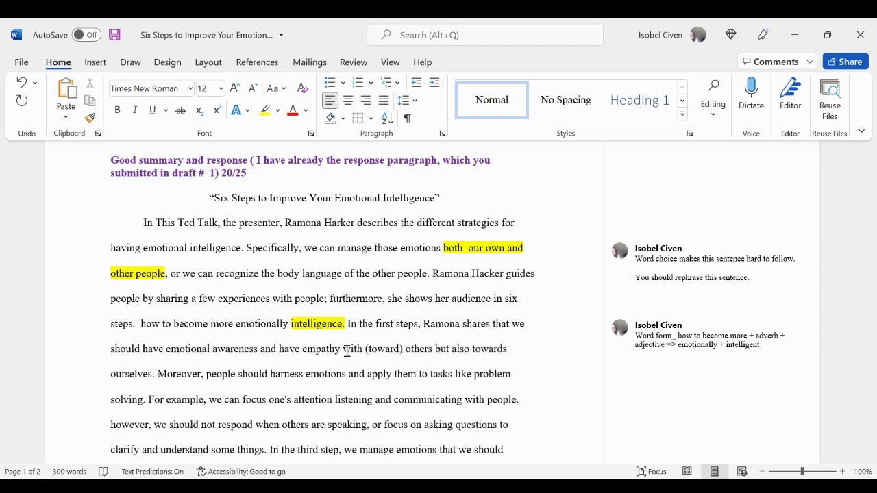
pyautogui.press('BackSpace')
pyautogui.press('BackSpace')
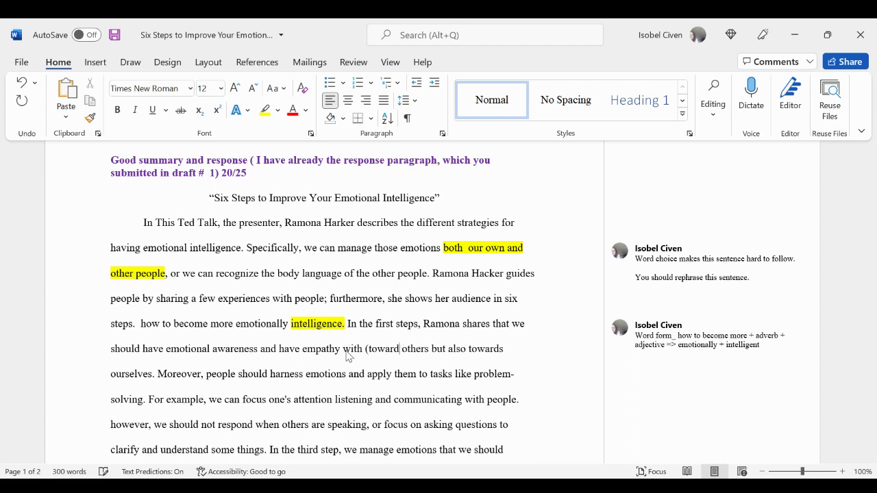
pyautogui.write('s)')
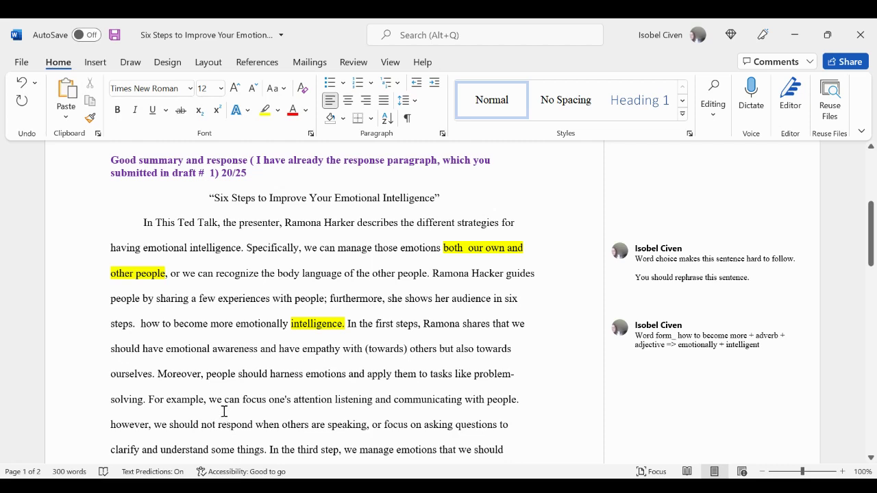
# - Scroll through the essay from the heading to the conclusion paragraph on page 2
pyautogui.scroll(2, 219, 413)
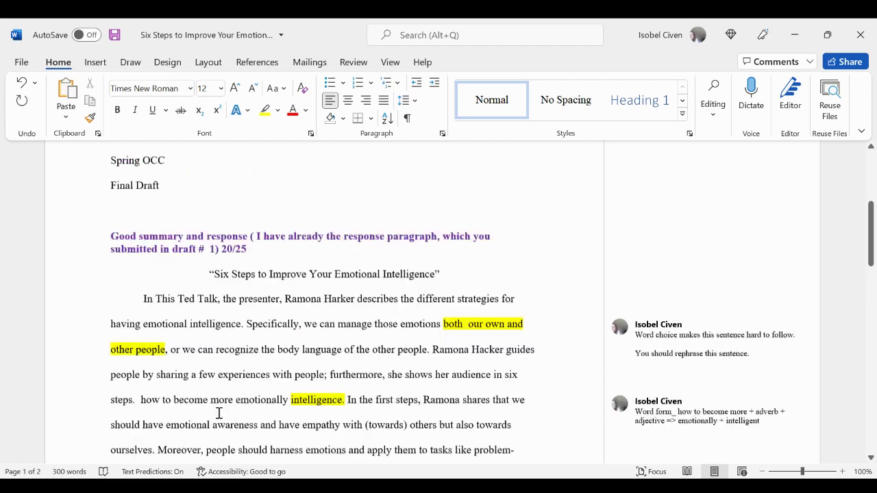
pyautogui.scroll(-4, 219, 413)
pyautogui.scroll(10, 219, 414)
pyautogui.scroll(1, 219, 413)
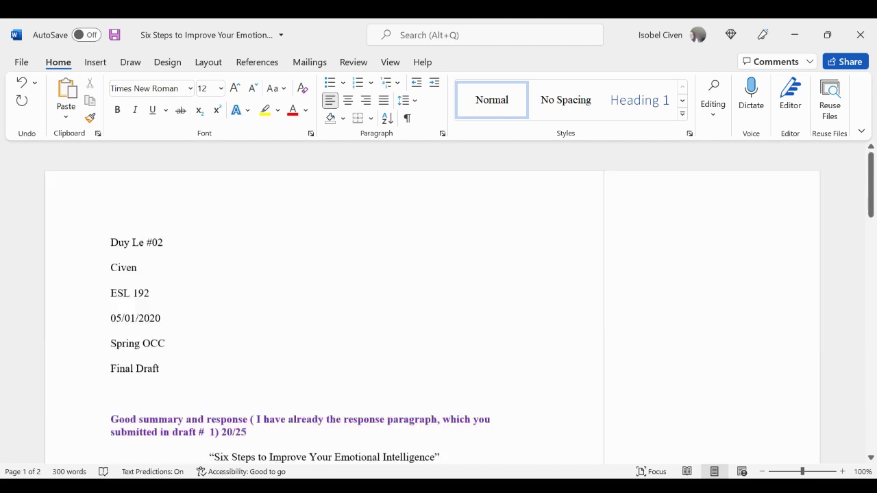
pyautogui.scroll(-1, 219, 413)
pyautogui.scroll(2, 219, 413)
pyautogui.scroll(-10, 220, 414)
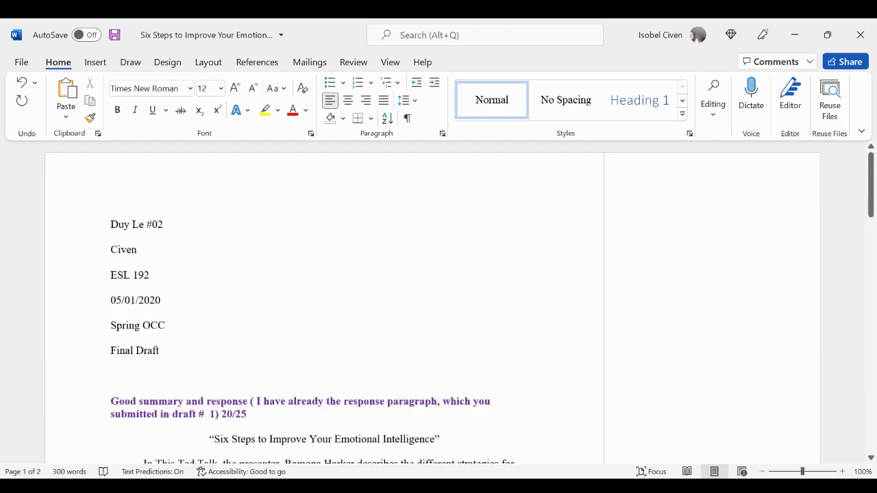
pyautogui.scroll(-1, 322, 301)
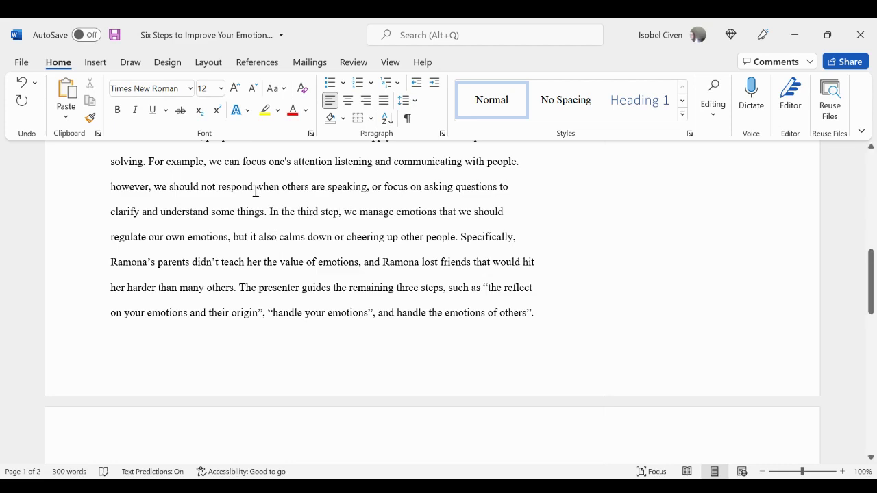
pyautogui.scroll(5, 257, 191)
pyautogui.scroll(-5, 256, 191)
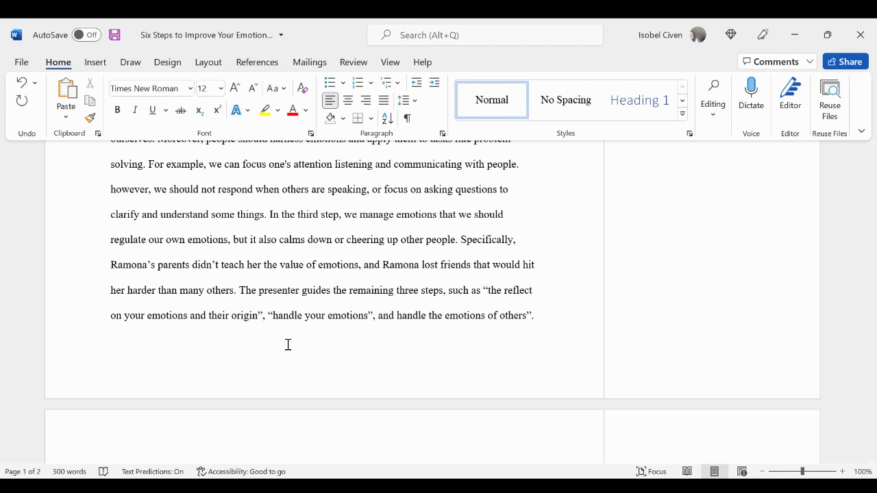
pyautogui.scroll(-2, 288, 345)
pyautogui.scroll(3, 289, 345)
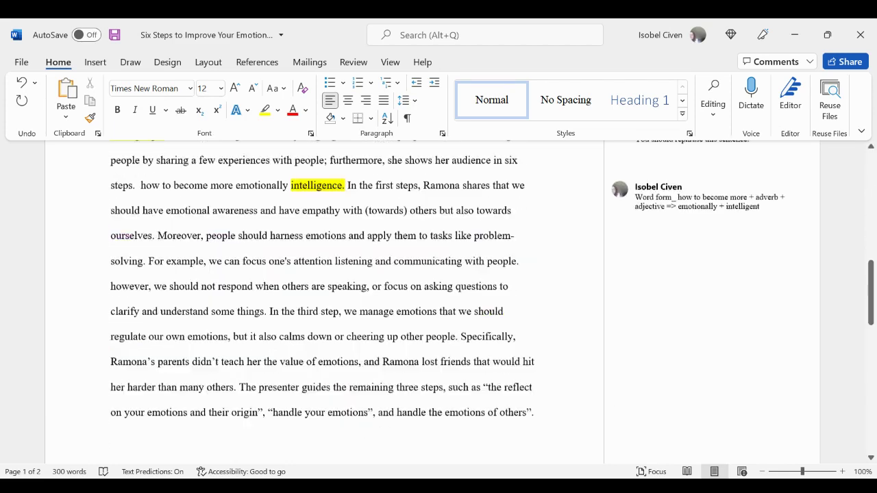
pyautogui.scroll(-3, 289, 345)
pyautogui.scroll(5, 432, 302)
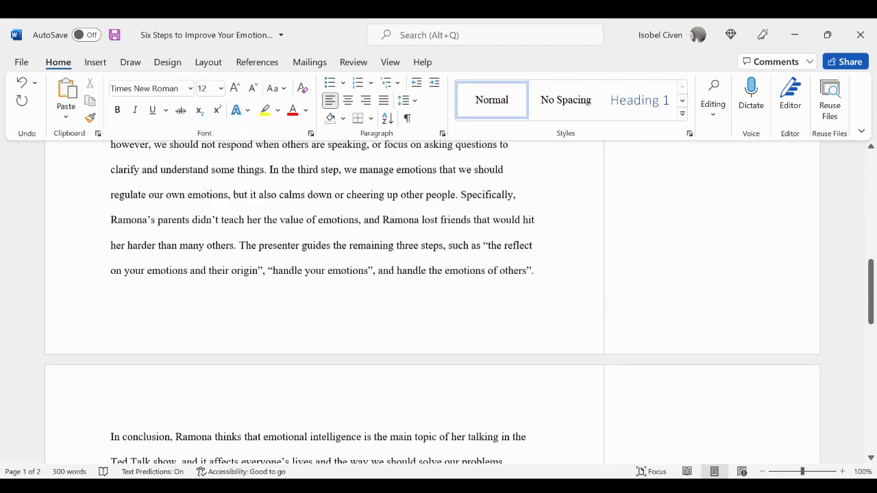
pyautogui.scroll(-15, 432, 302)
pyautogui.scroll(-2, 432, 301)
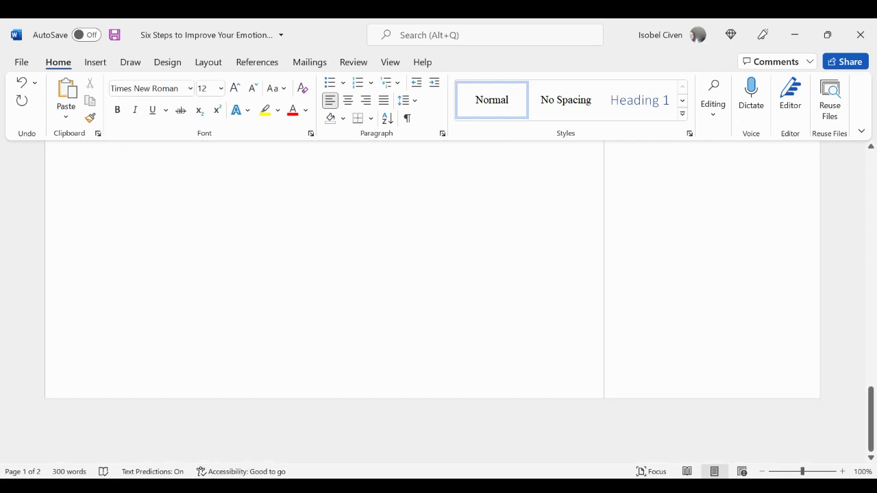
pyautogui.scroll(15, 432, 301)
pyautogui.scroll(-15, 432, 301)
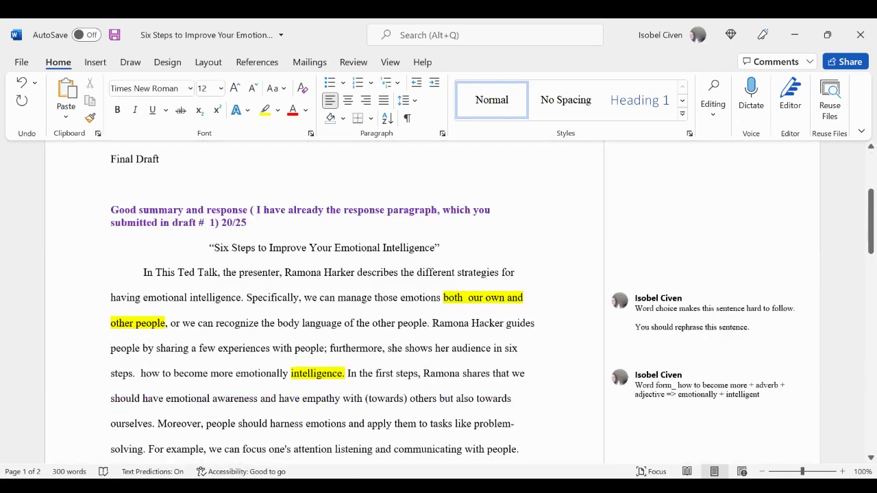
pyautogui.scroll(-3, 432, 301)
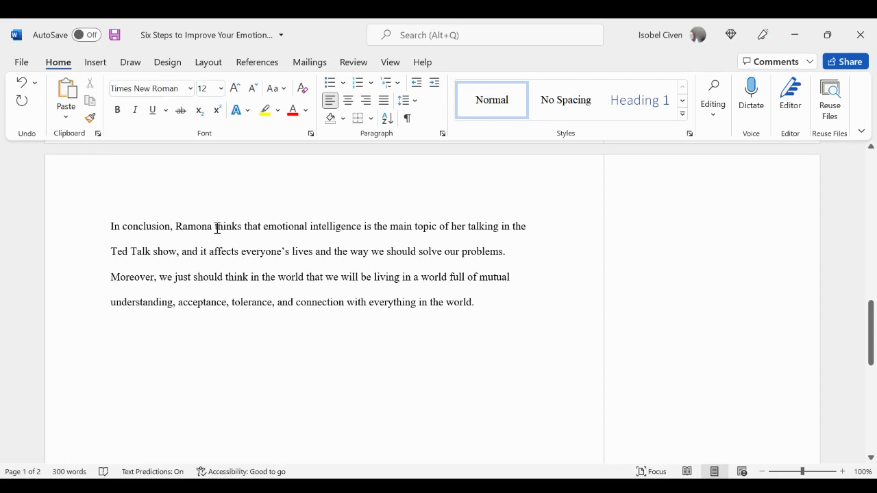
# - Replace the presenter's first name after 'In conclusion,' with her surname and save the essay
pyautogui.moveTo(214, 230); pyautogui.dragTo(178, 229)
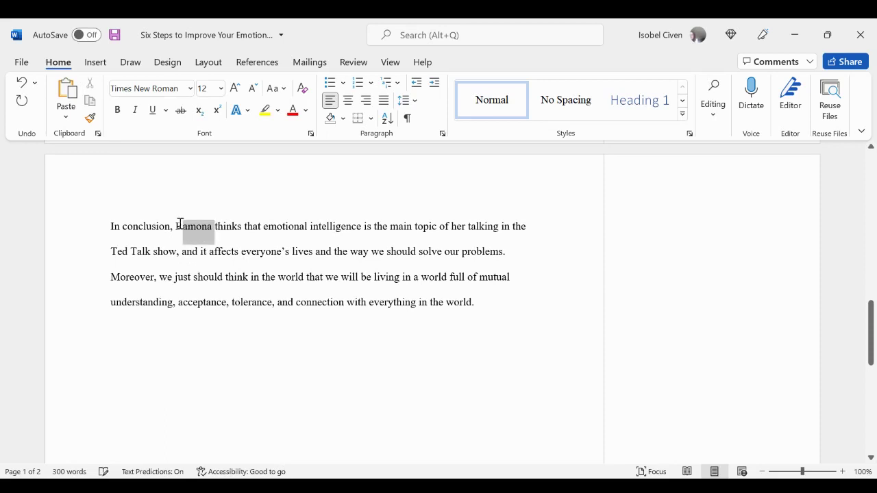
pyautogui.press('BackSpace')
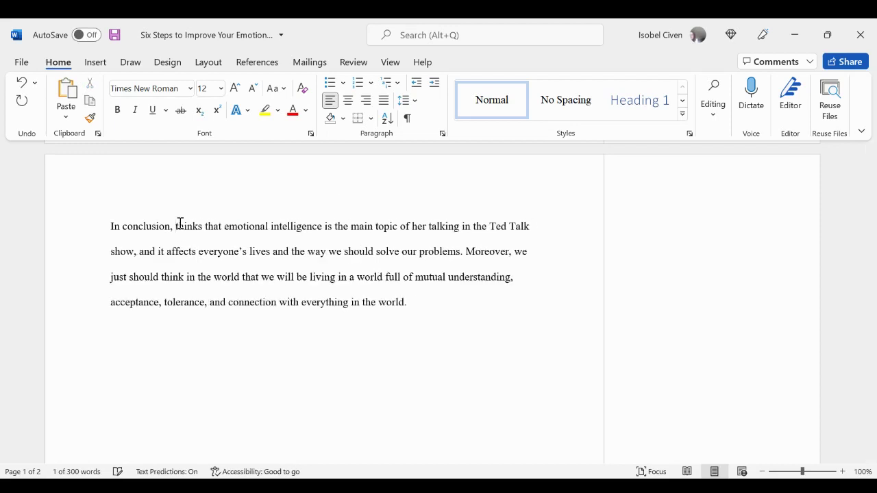
pyautogui.write('Hacker')
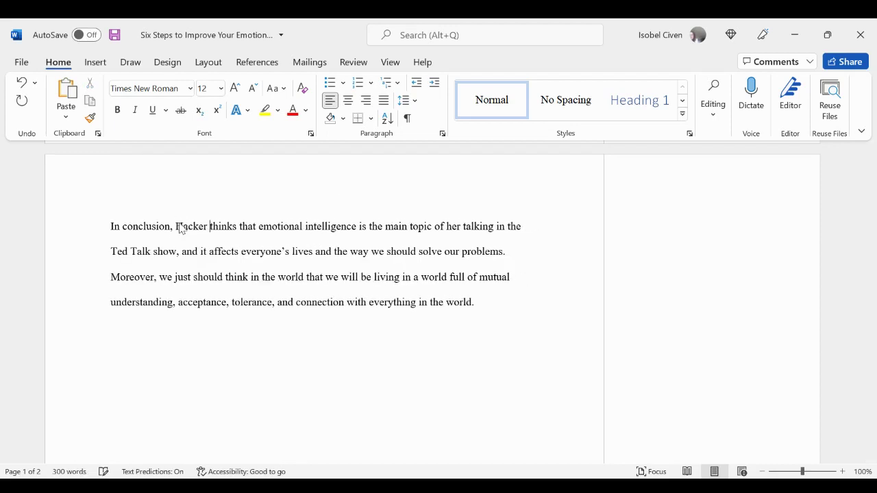
pyautogui.hotkey('ctrl', 's')
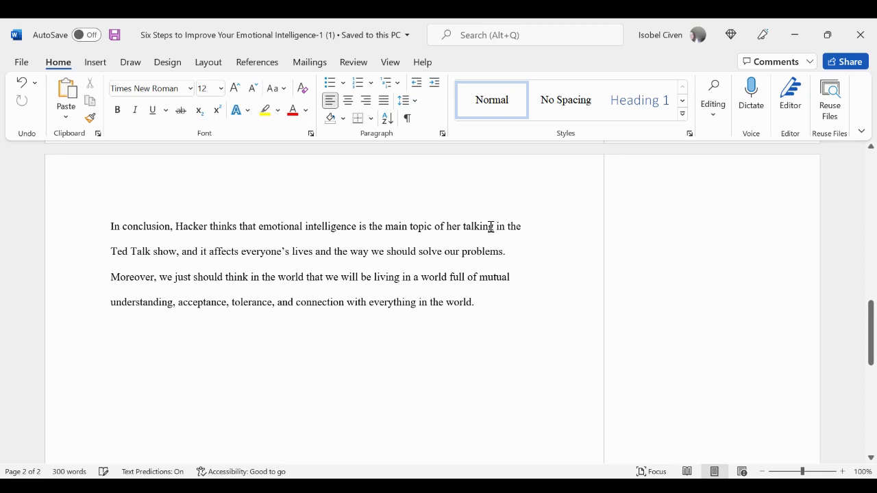
# - Replace 'talking' with 'presentation' in the conclusion's first sentence
pyautogui.click(492, 229)
pyautogui.write('*Ted ')
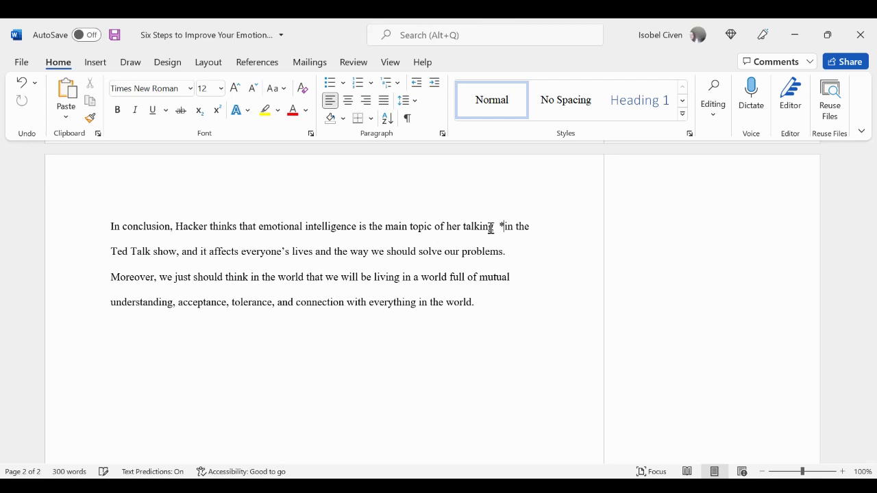
pyautogui.write('Talk')
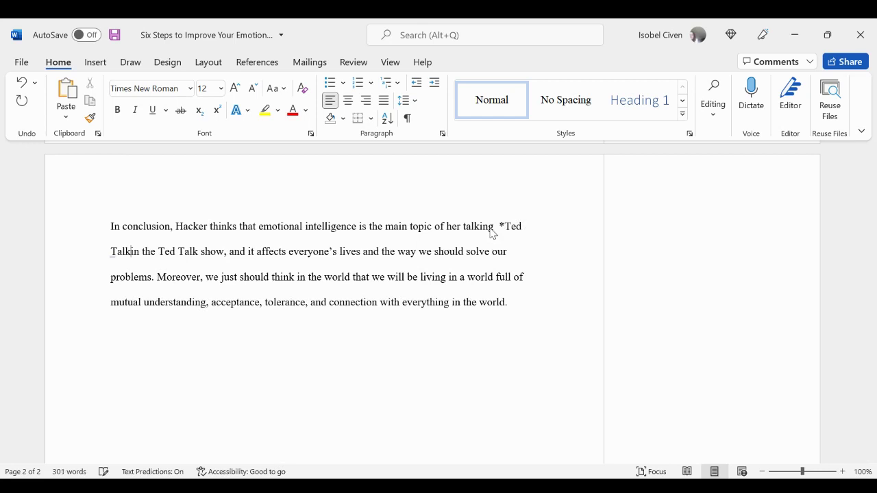
pyautogui.press('BackSpace')
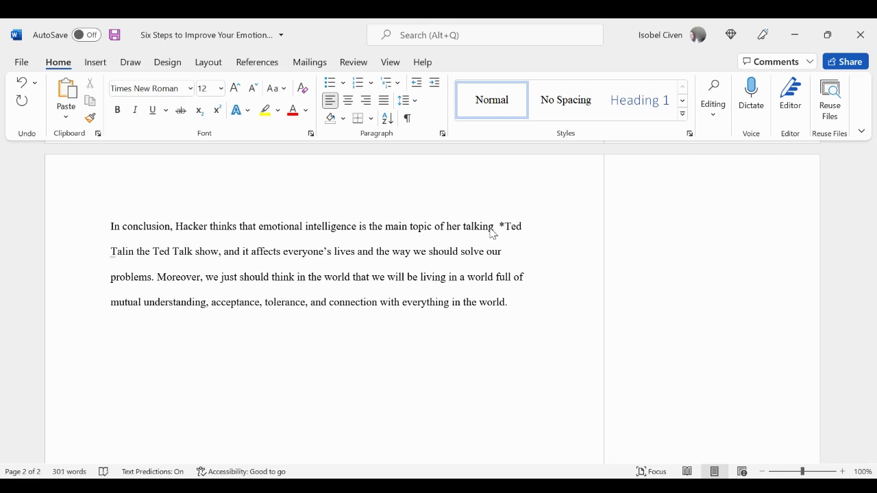
pyautogui.press('BackSpace')
pyautogui.press('BackSpace')
pyautogui.press('BackSpace')
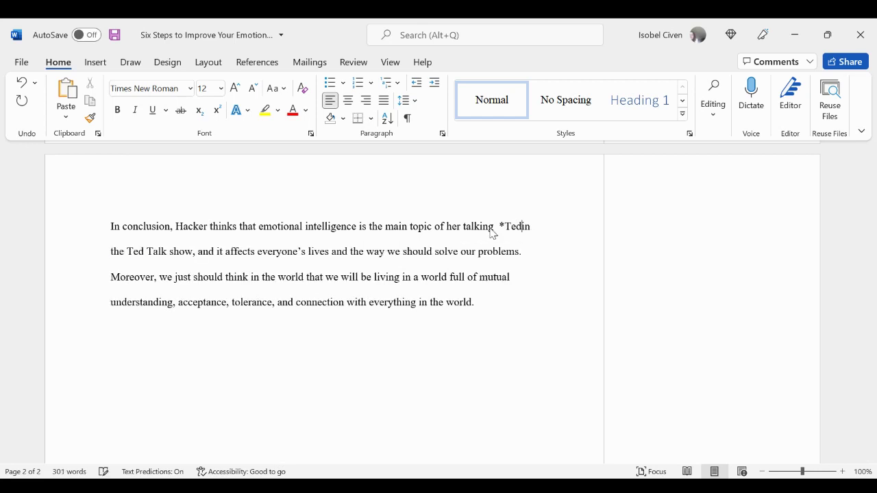
pyautogui.press('BackSpace')
pyautogui.press('BackSpace')
pyautogui.press('BackSpace')
pyautogui.press('BackSpace')
pyautogui.press('BackSpace')
pyautogui.press('BackSpace')
pyautogui.press('BackSpace')
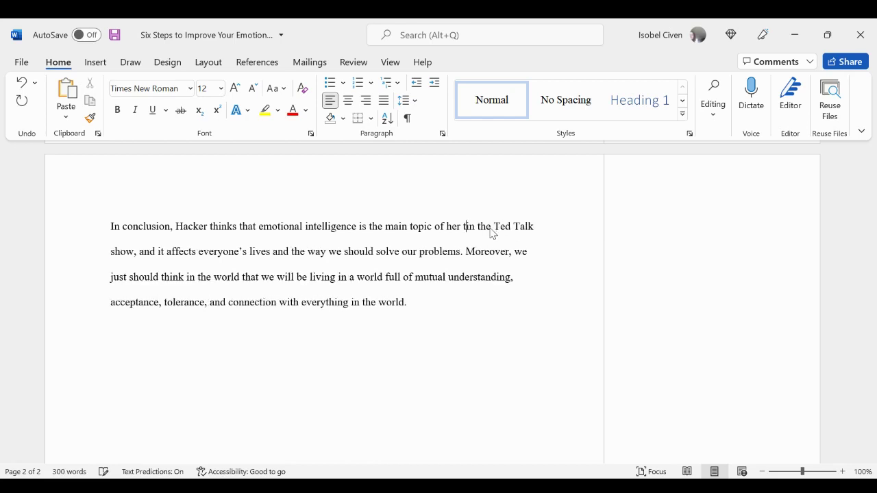
pyautogui.write('presentation')
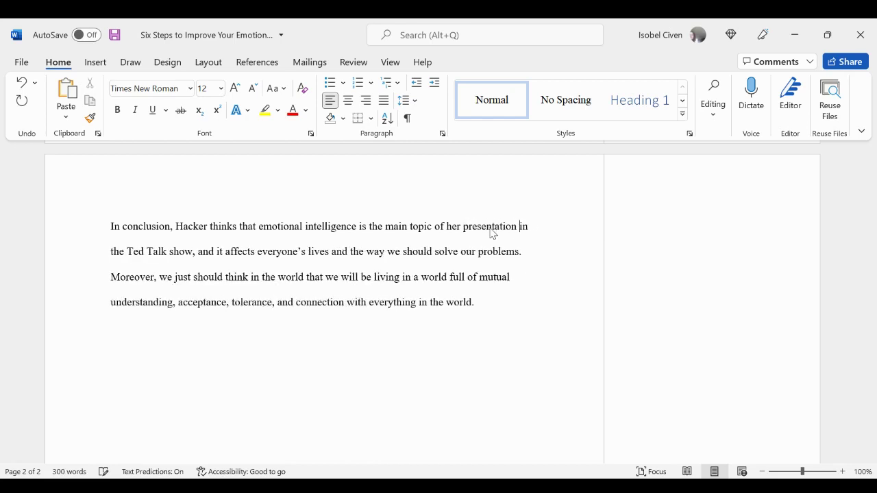